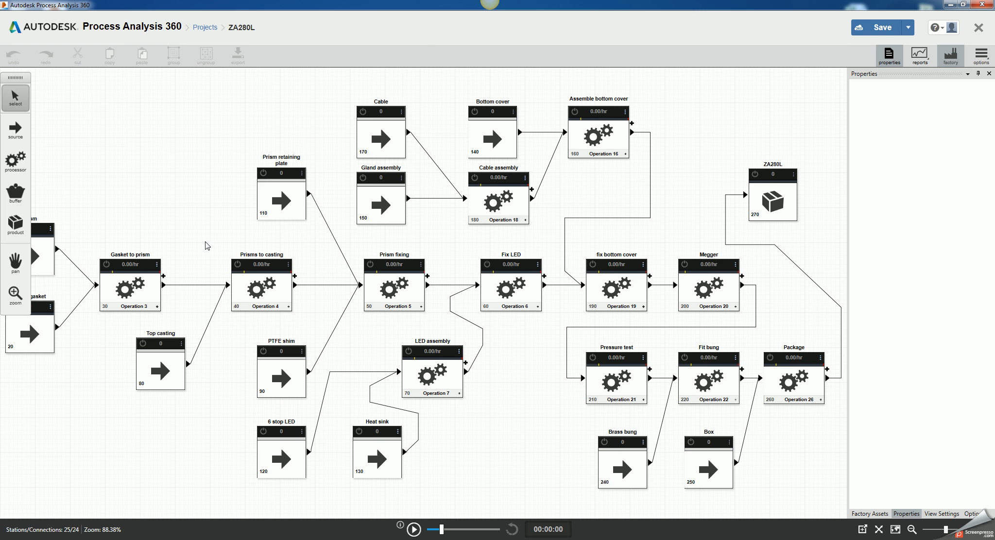
# Step: Show the object properties and review the settings of the Gasket to prism processor and the Prism source
pyautogui.click(17, 264)
pyautogui.moveTo(133, 224); pyautogui.dragTo(171, 222)
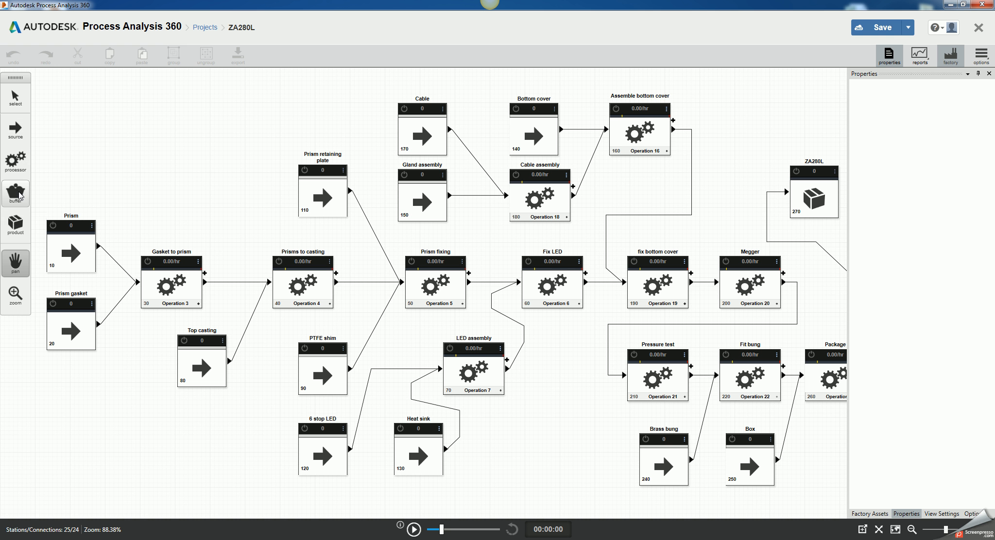
pyautogui.click(68, 238)
pyautogui.moveTo(71, 252); pyautogui.dragTo(69, 255)
pyautogui.click(898, 56)
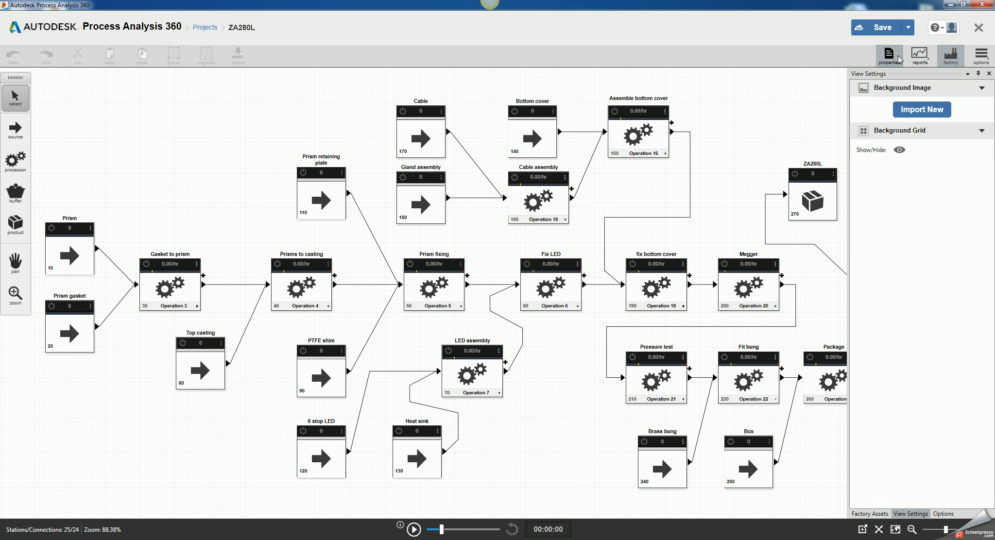
pyautogui.click(893, 56)
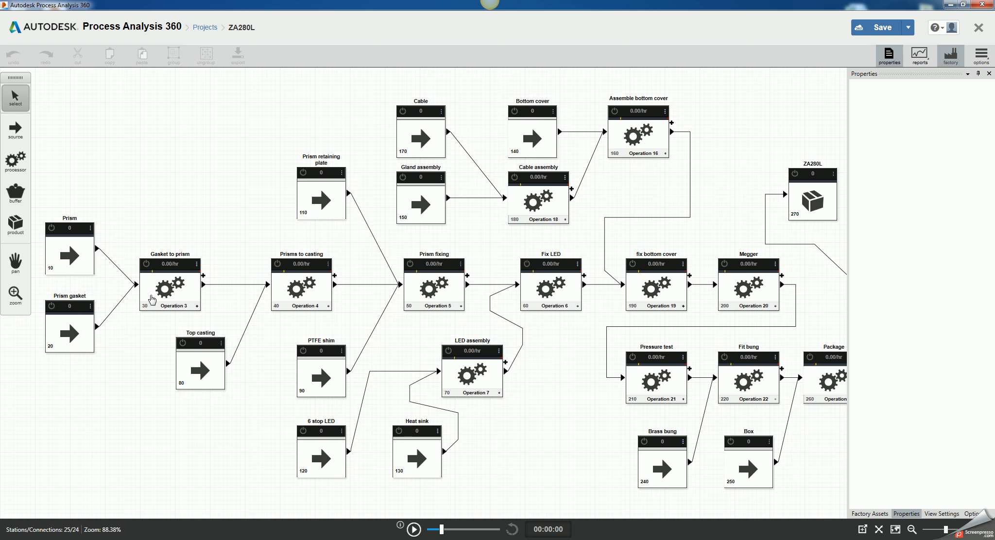
pyautogui.click(171, 287)
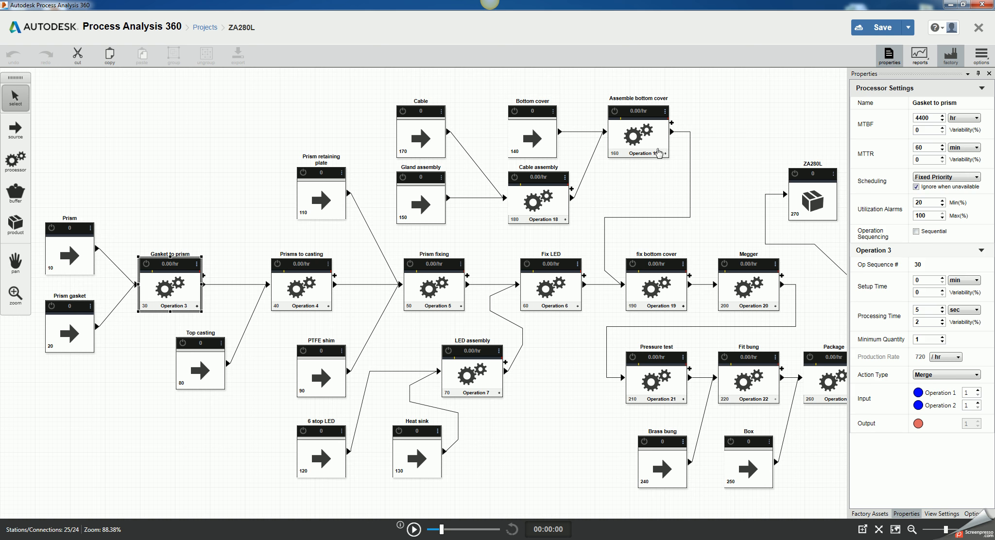
pyautogui.click(62, 255)
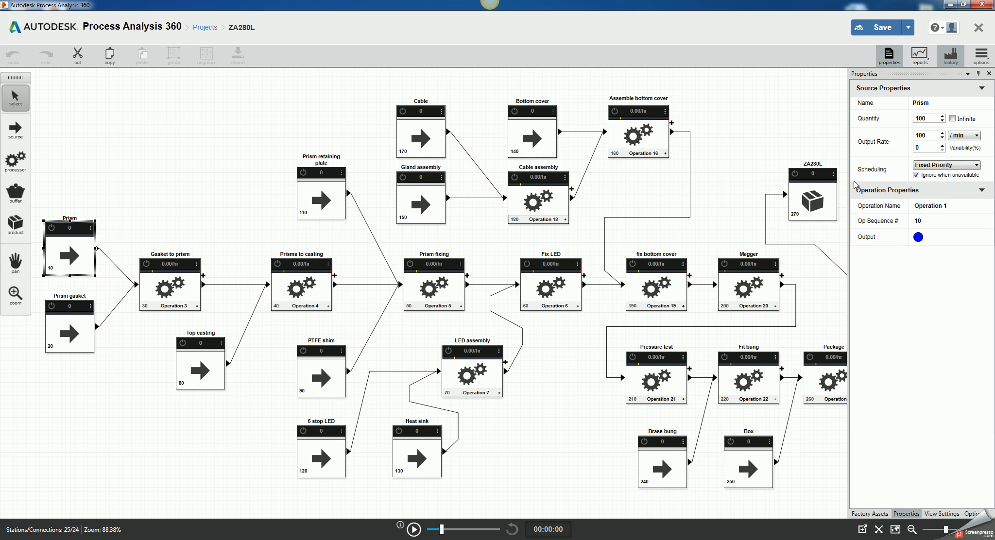
pyautogui.click(927, 118)
# Step: Review the Prism gasket and Top casting sources, the Gasket to prism processor's inputs and the connection from Prism
pyautogui.click(54, 338)
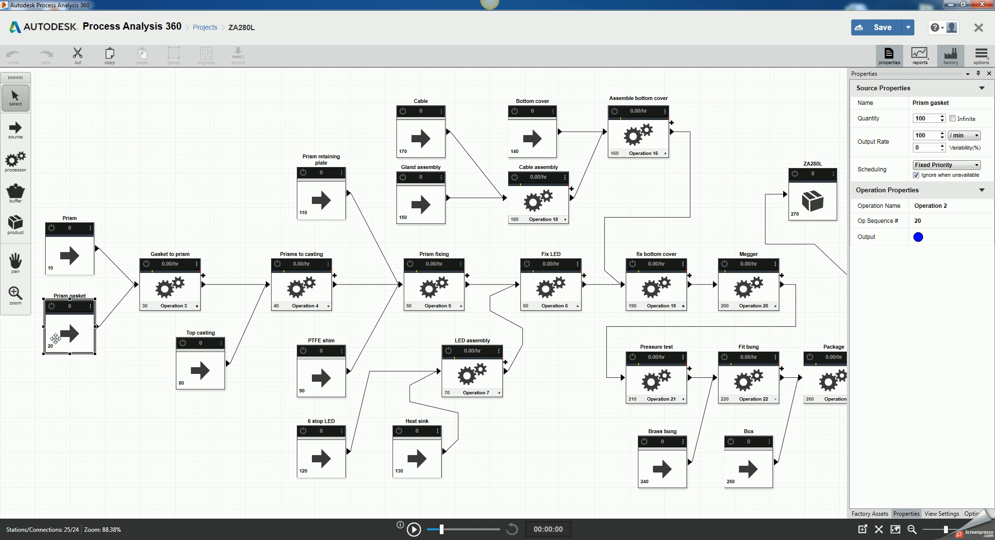
pyautogui.click(920, 118)
pyautogui.click(934, 135)
pyautogui.click(172, 285)
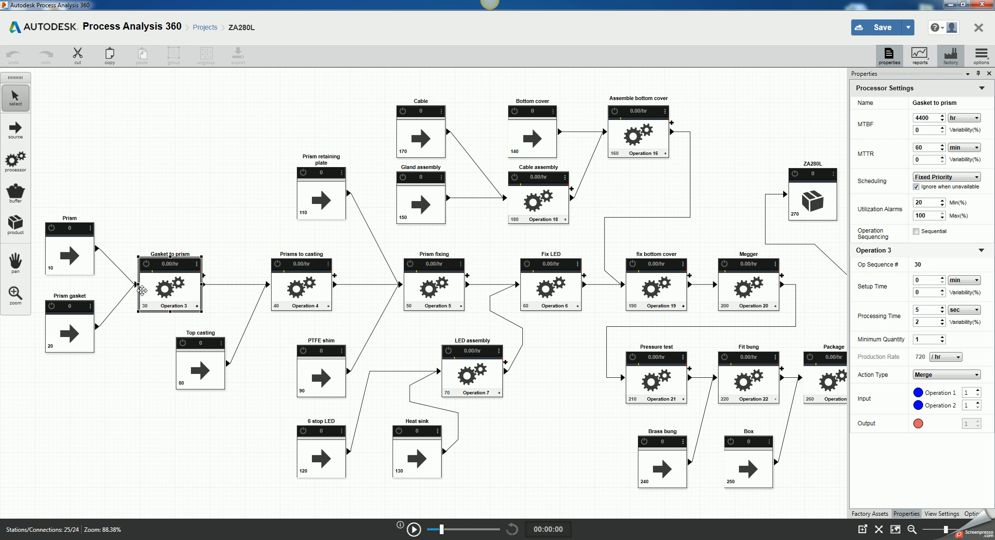
pyautogui.click(117, 266)
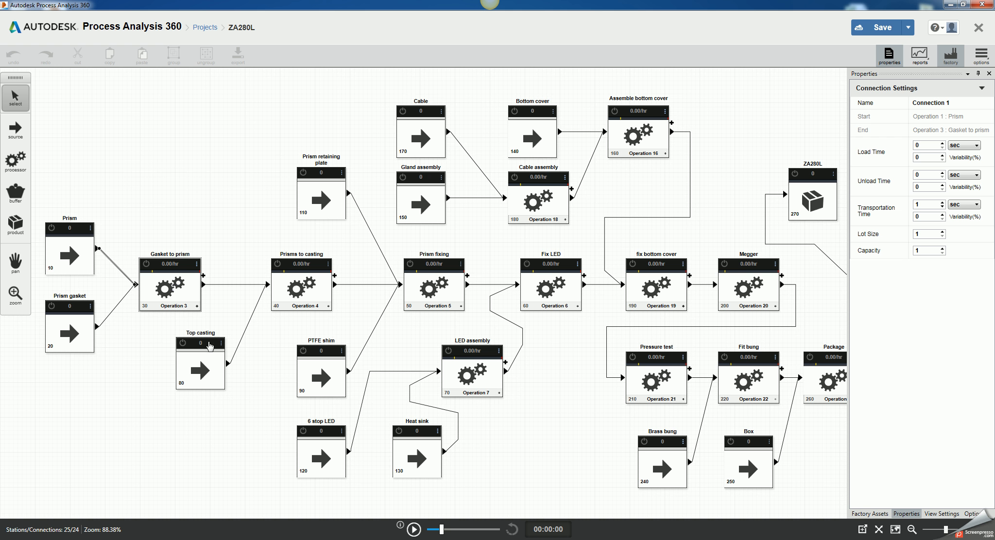
pyautogui.click(207, 361)
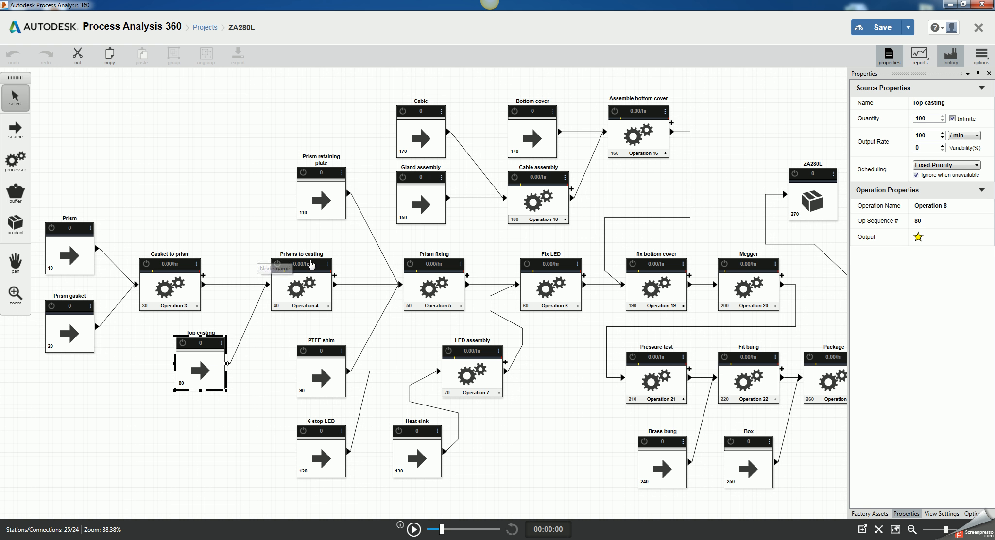
# Step: Set the Prisms to casting processor's processing time to 10 sec
pyautogui.click(323, 283)
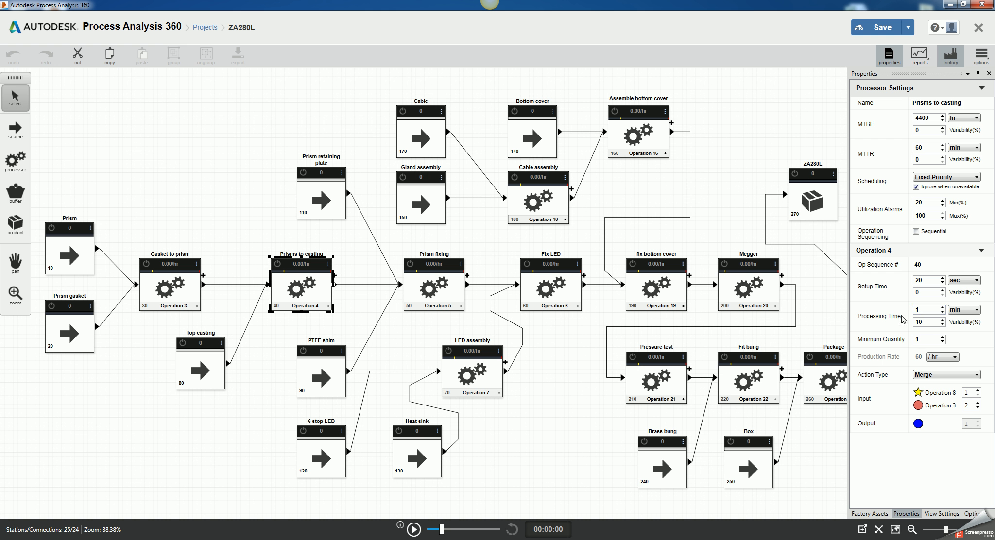
pyautogui.click(917, 310)
pyautogui.doubleClick(920, 309)
pyautogui.click(969, 310)
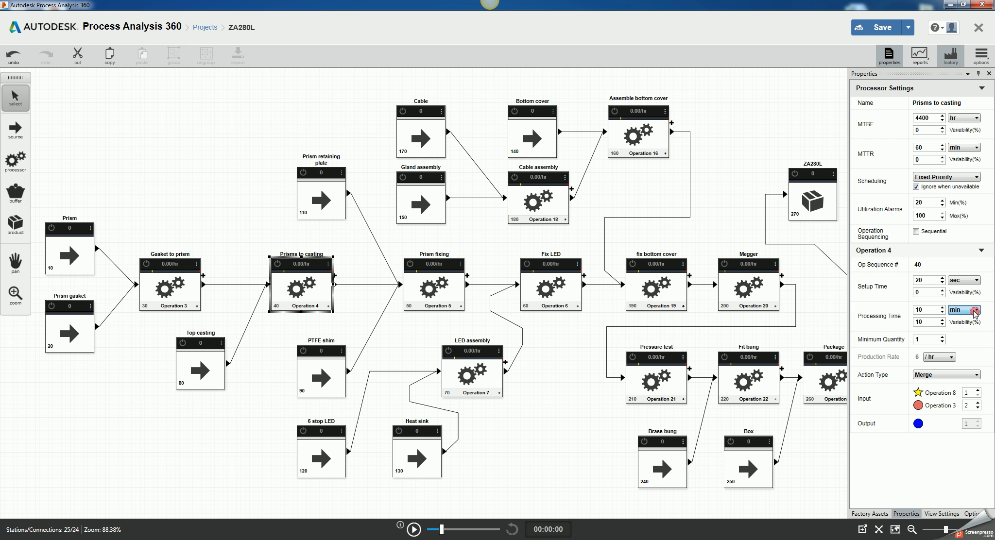
pyautogui.click(965, 319)
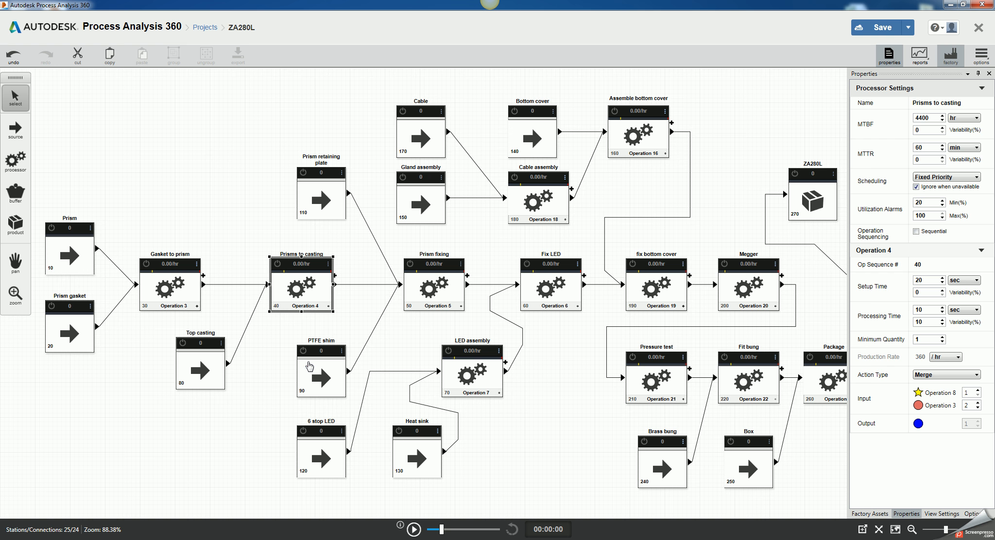
# Step: Review the Prism fixing and LED assembly processors and the PTFE shim, Prism retaining plate, 6 stop LED and Heat sink sources
pyautogui.click(328, 368)
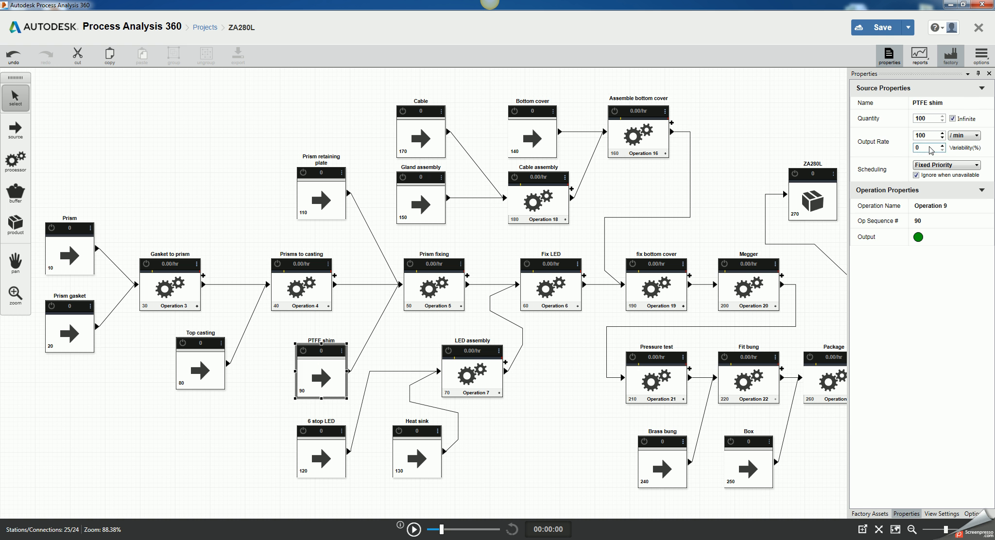
pyautogui.click(335, 205)
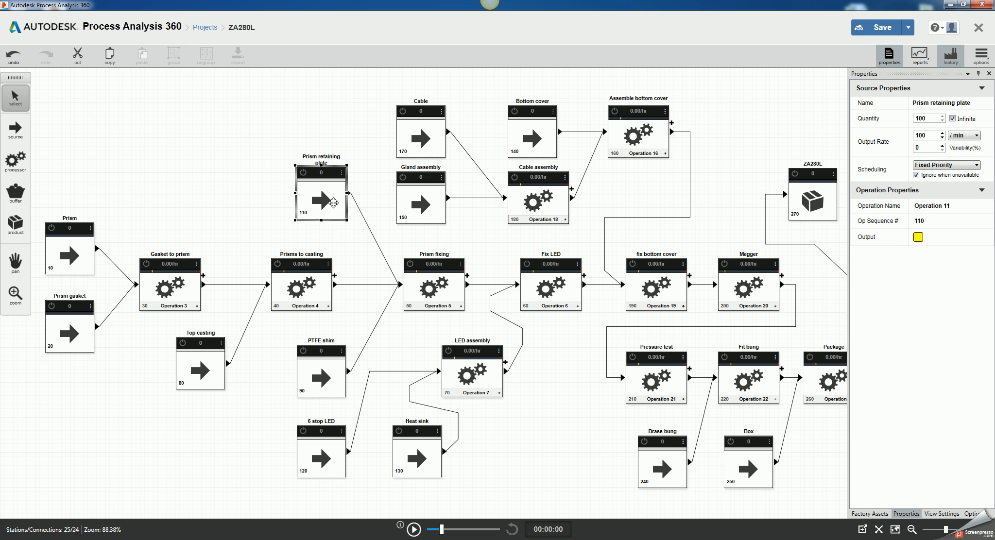
pyautogui.click(416, 288)
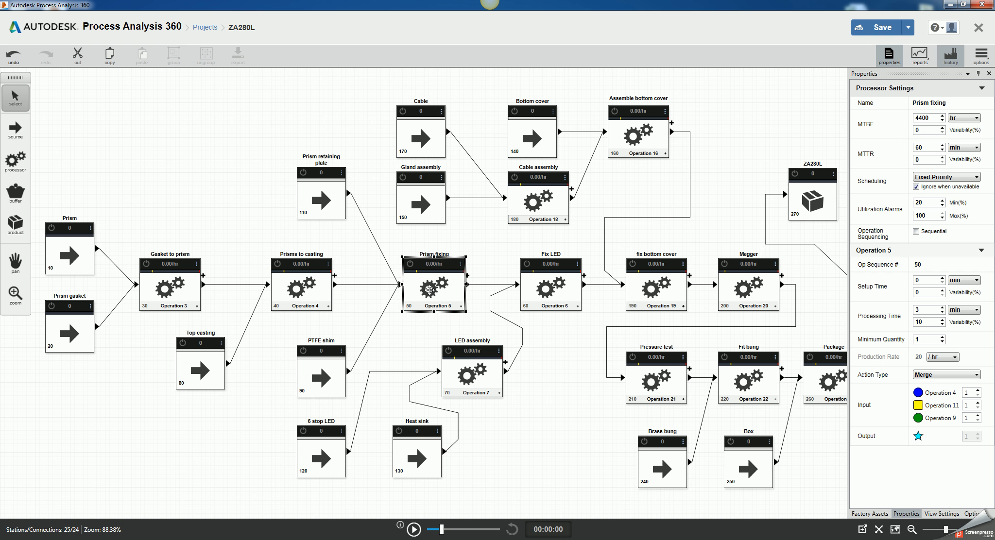
pyautogui.click(920, 310)
pyautogui.click(331, 451)
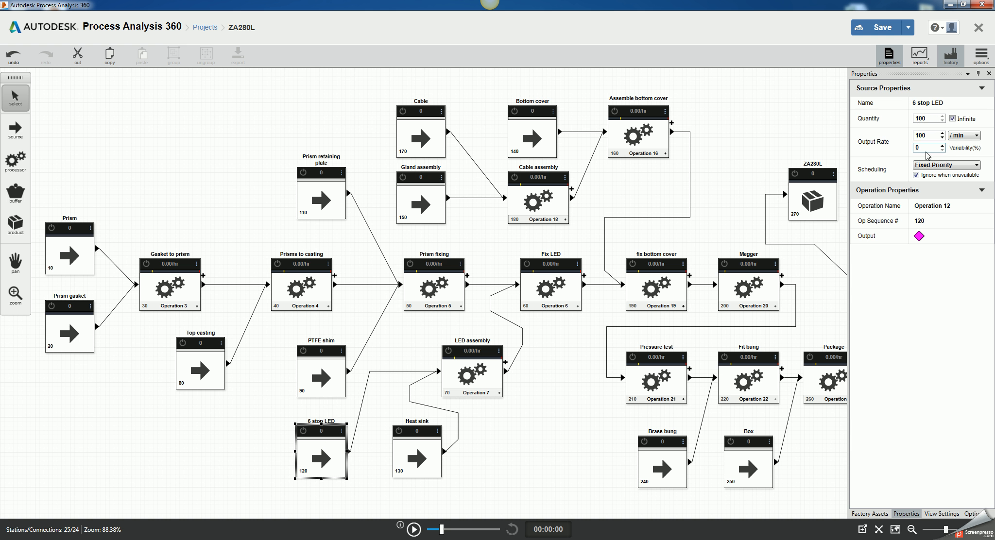
pyautogui.click(428, 445)
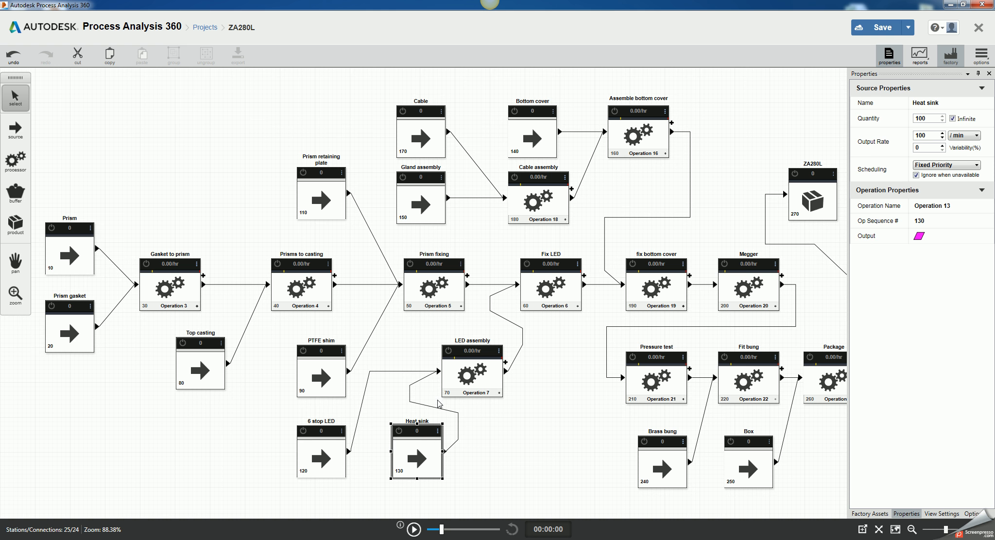
pyautogui.click(448, 385)
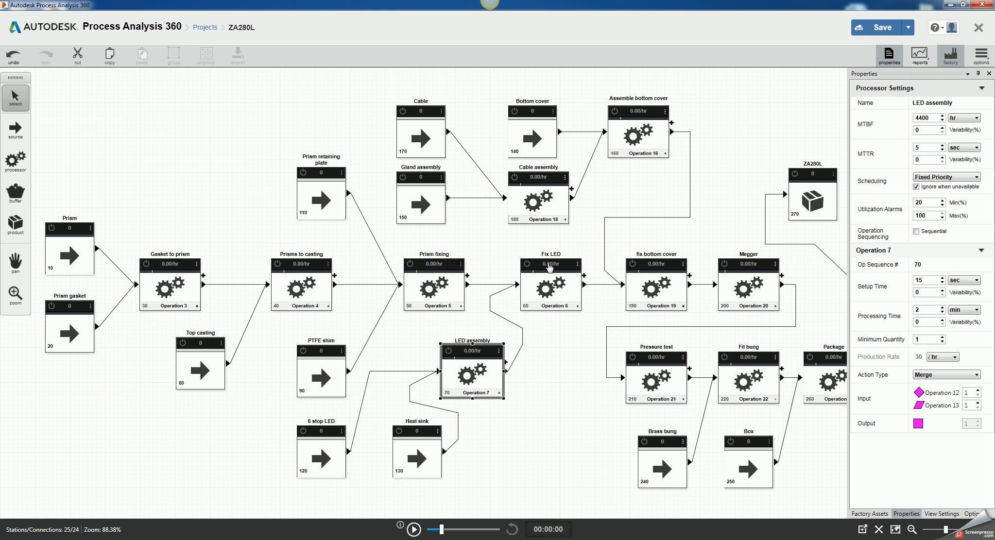
# Step: Set the Fix LED processor's processing time to 30 sec
pyautogui.click(531, 288)
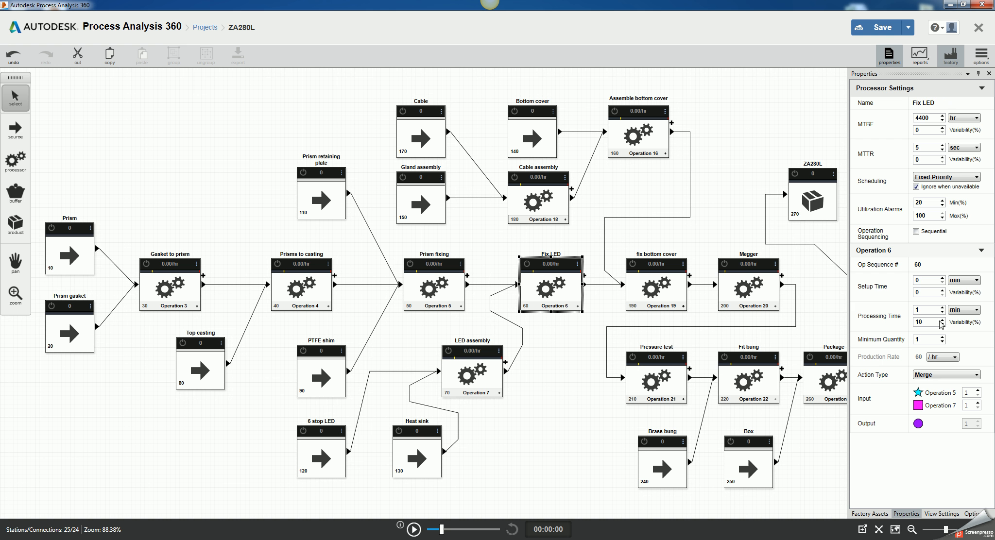
pyautogui.click(919, 310)
pyautogui.press('BackSpace')
pyautogui.write('30')
pyautogui.click(964, 310)
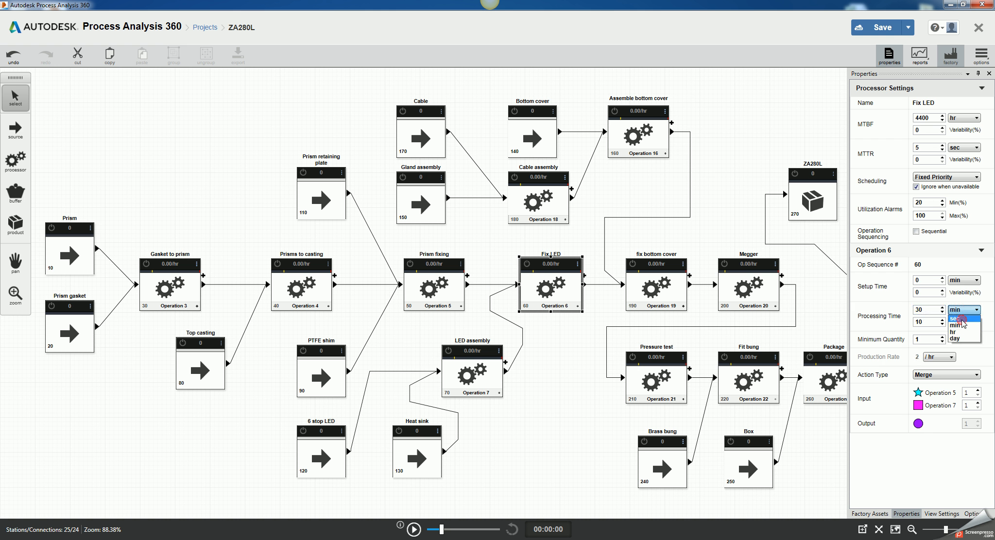
pyautogui.click(962, 320)
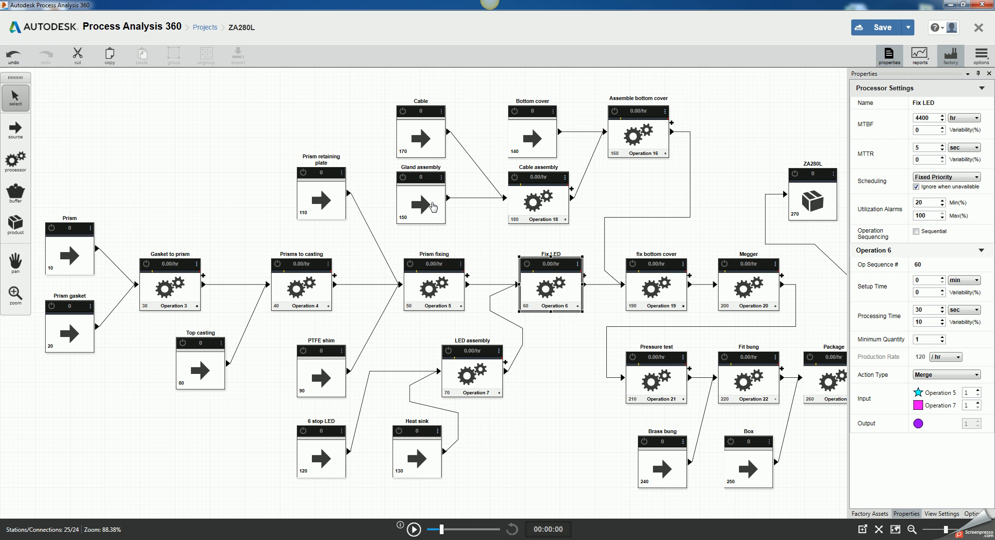
# Step: Change the Cable assembly processor's processing time and its time unit
pyautogui.click(515, 196)
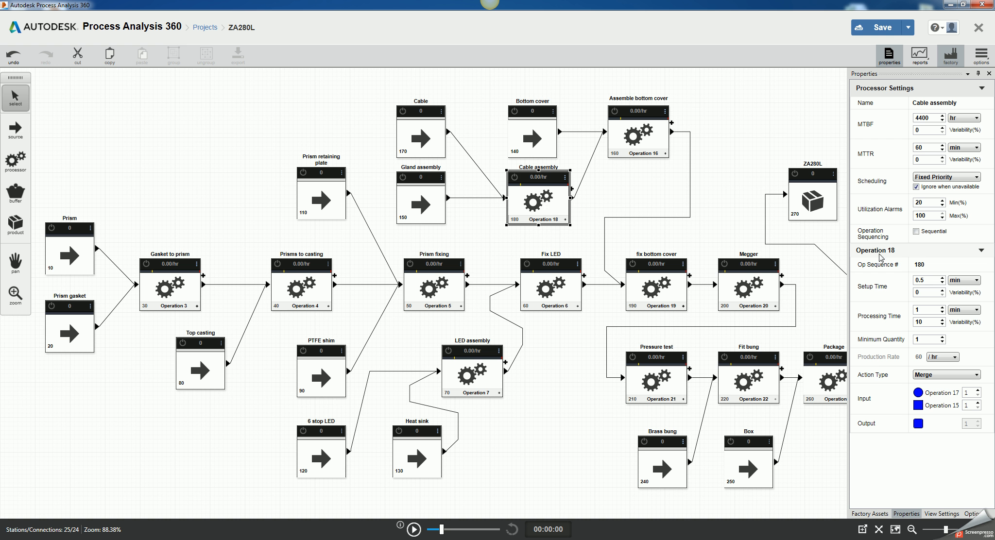
pyautogui.click(922, 312)
pyautogui.write('0')
pyautogui.click(960, 310)
pyautogui.click(958, 323)
# Step: Review the processing times of the Assemble bottom cover, fix bottom cover and Megger processors
pyautogui.click(655, 140)
pyautogui.click(930, 313)
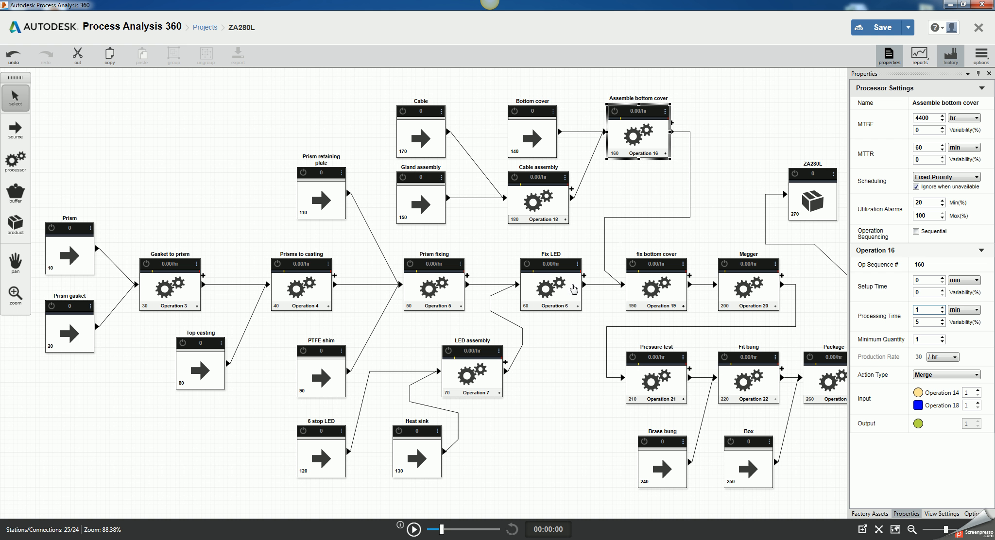
pyautogui.click(649, 281)
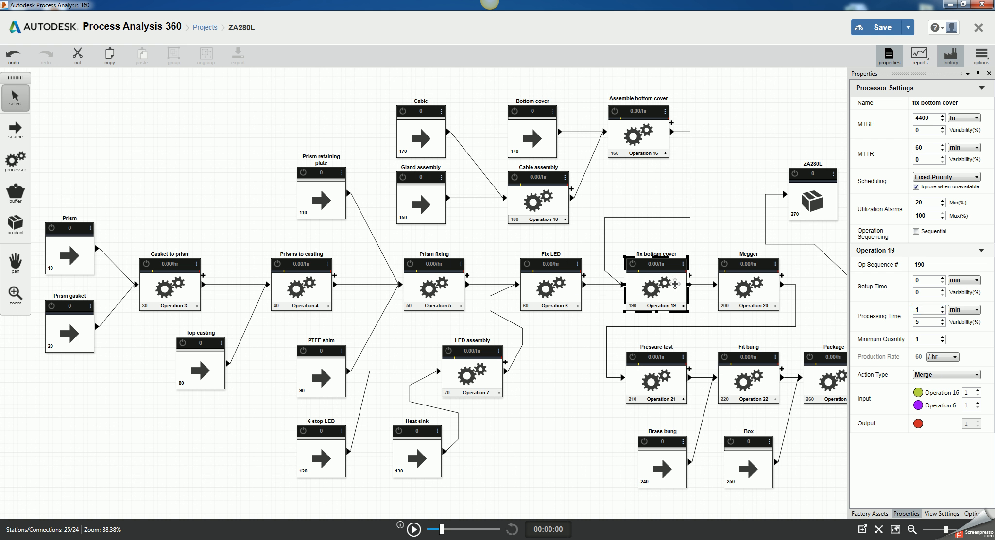
pyautogui.click(726, 284)
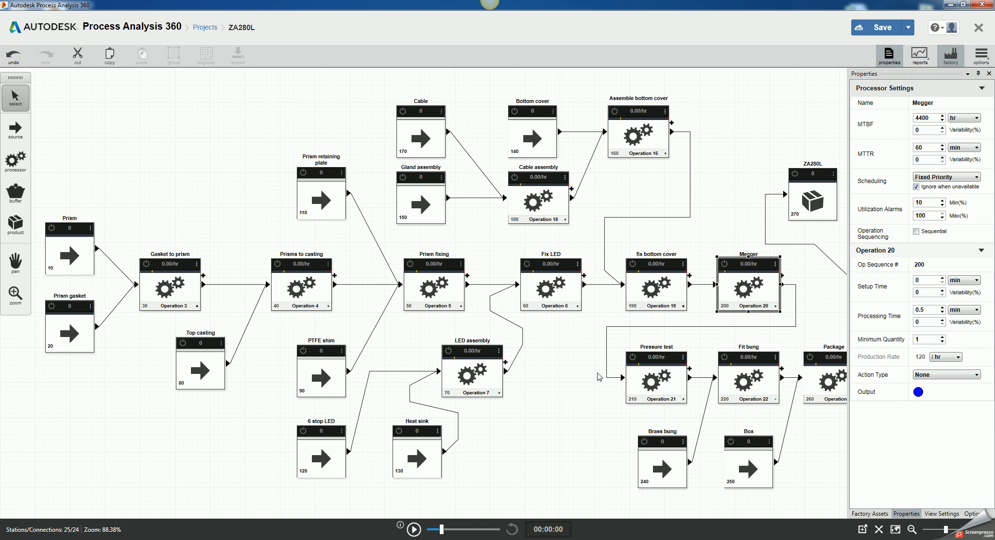
# Step: Set the Pressure test processor's setup time to 0.5 min
pyautogui.click(640, 379)
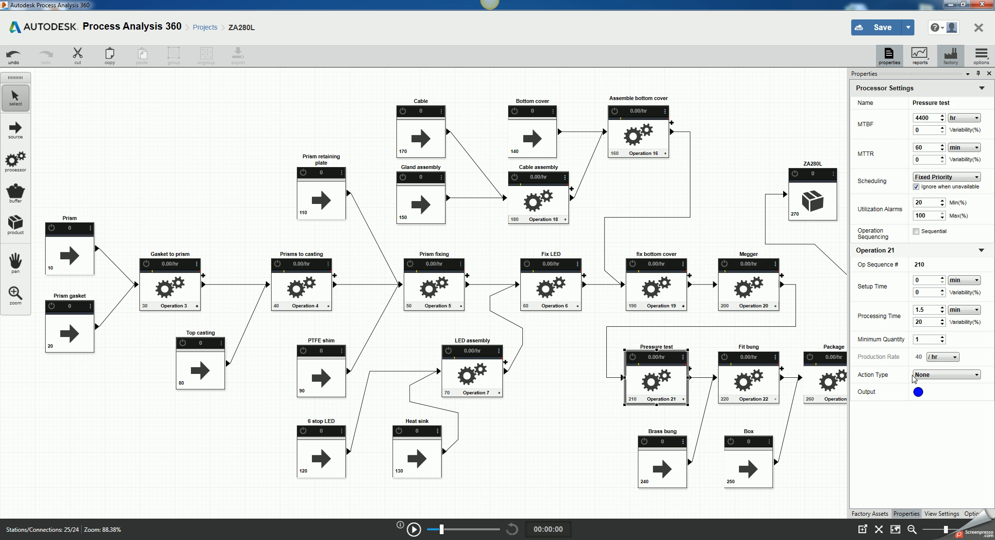
pyautogui.doubleClick(929, 312)
pyautogui.click(922, 283)
pyautogui.write('0.5')
pyautogui.click(828, 321)
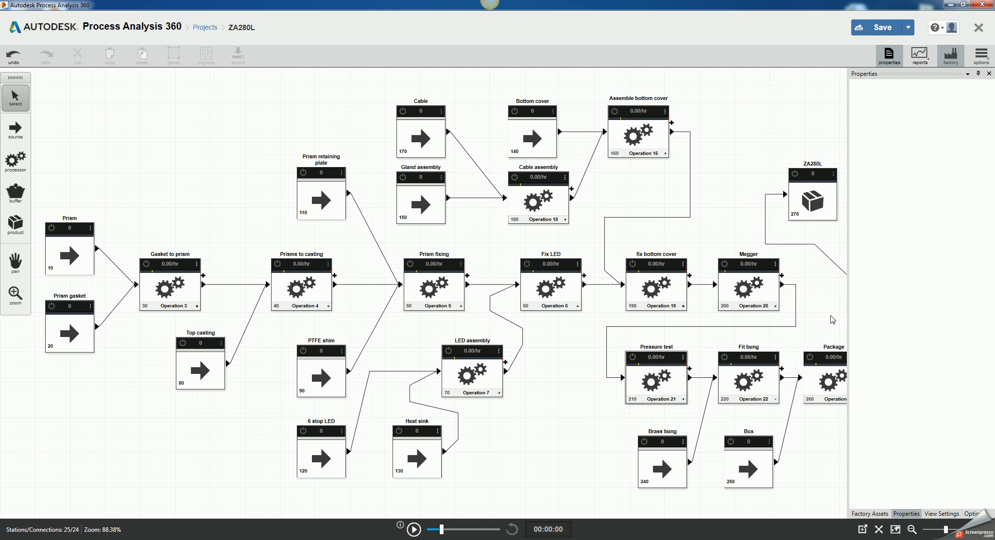
# Step: Review the settings of the Brass bung and Box sources and the Fit bung and Package processors
pyautogui.click(650, 457)
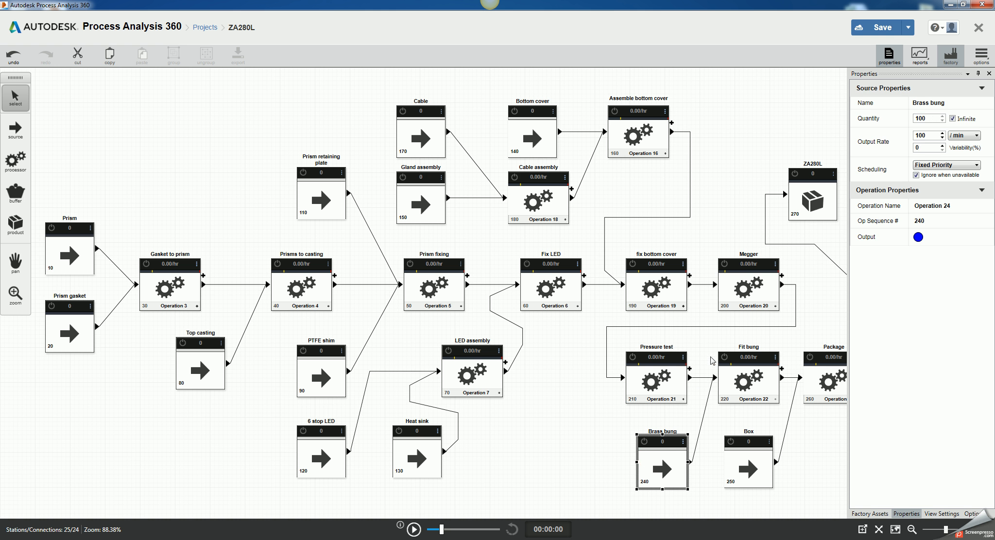
pyautogui.click(732, 381)
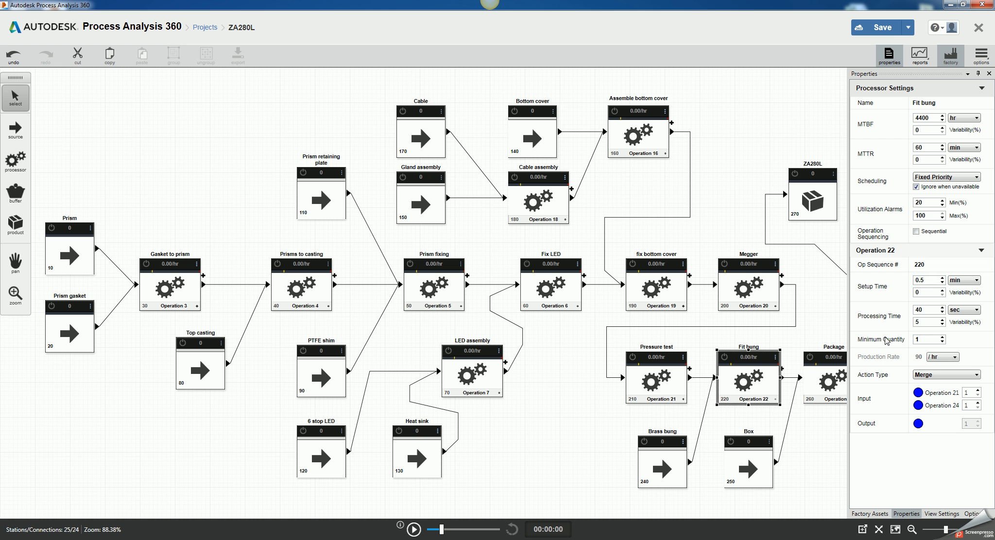
pyautogui.click(745, 468)
pyautogui.click(761, 461)
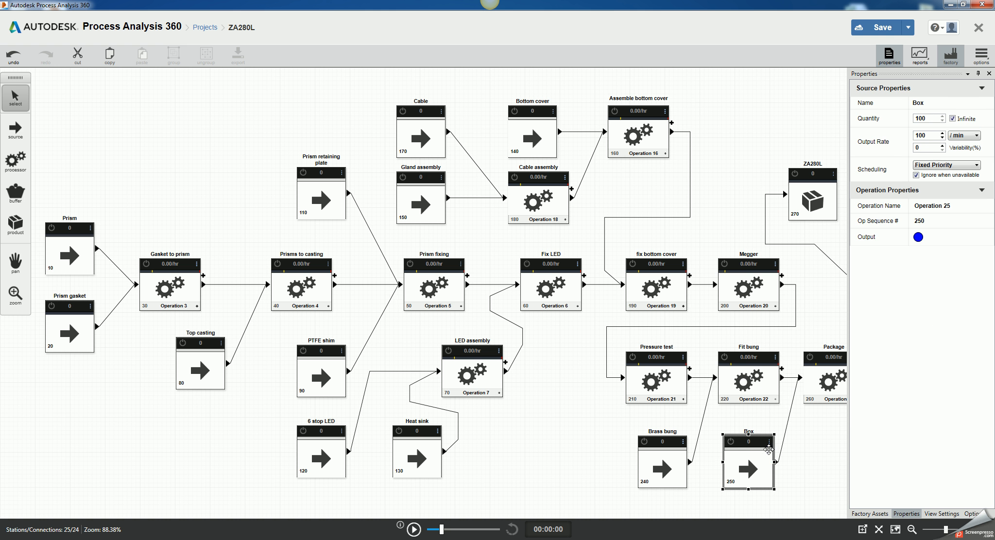
pyautogui.click(816, 379)
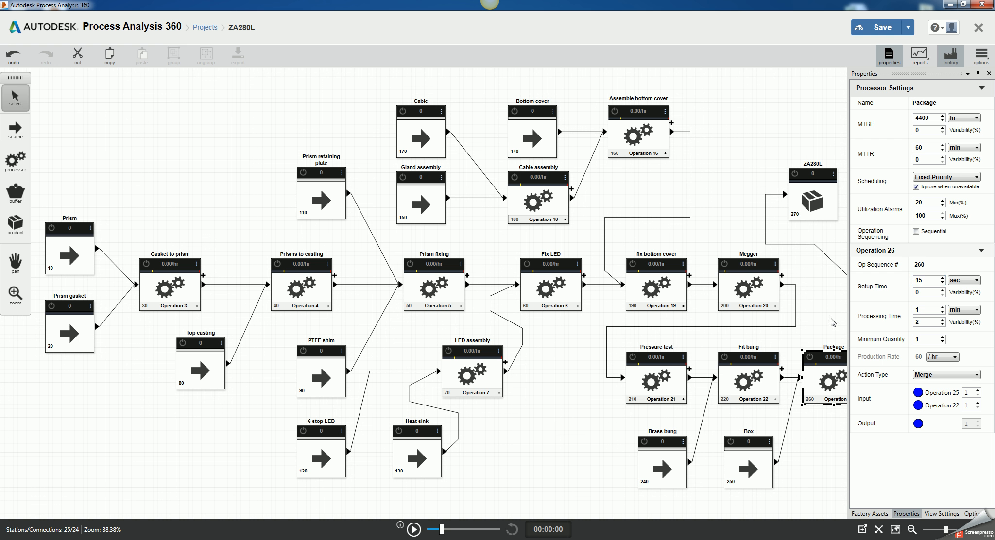
# Step: Set the target quantity of the ZA280L product to 1
pyautogui.click(15, 262)
pyautogui.click(833, 313)
pyautogui.moveTo(818, 318); pyautogui.dragTo(769, 324)
pyautogui.click(771, 198)
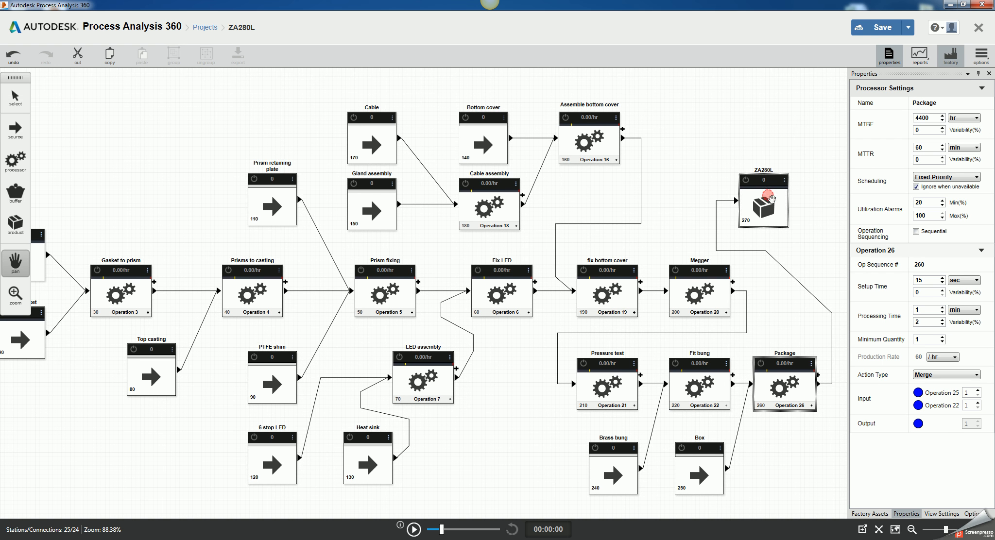
pyautogui.click(16, 100)
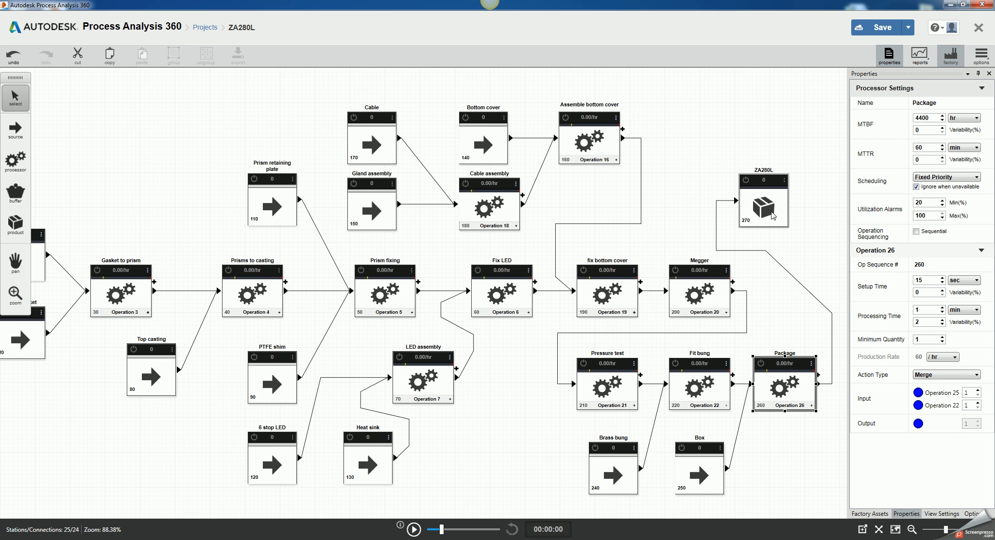
pyautogui.click(784, 216)
pyautogui.click(923, 118)
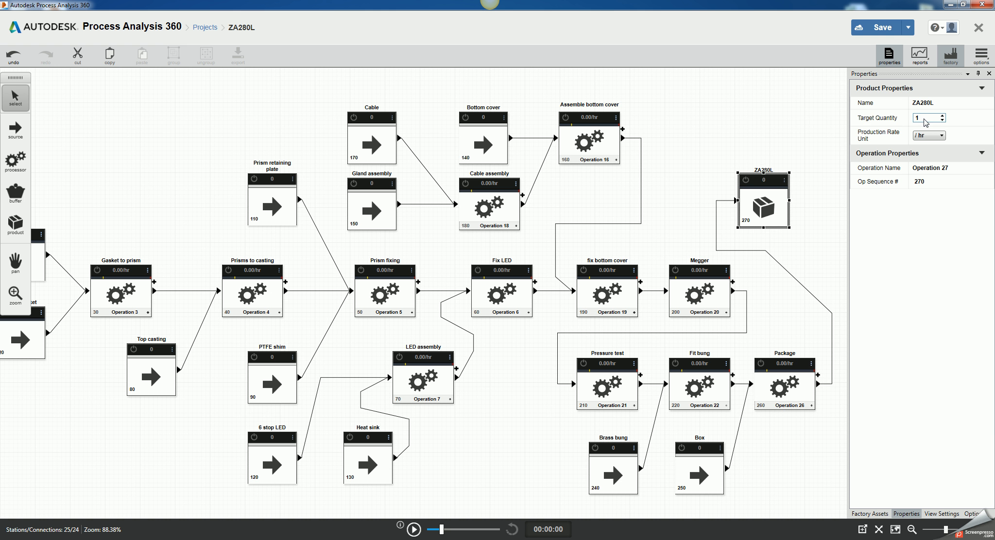
pyautogui.doubleClick(923, 119)
pyautogui.click(929, 118)
pyautogui.doubleClick(929, 118)
pyautogui.write('1')
pyautogui.click(906, 244)
pyautogui.click(15, 263)
pyautogui.moveTo(192, 247); pyautogui.dragTo(205, 237)
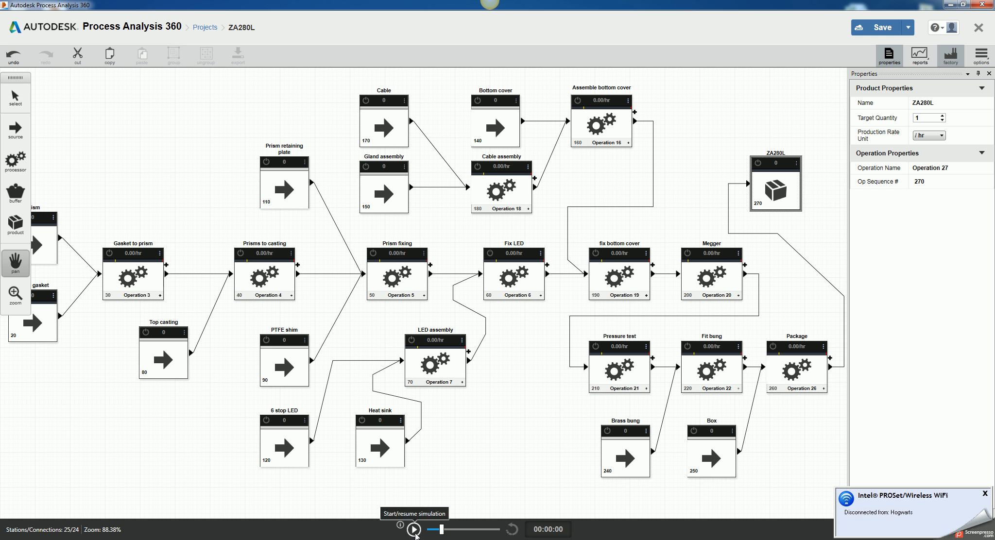
# Step: Start the simulation, pause it during the run, and set the Prism fixing processor's processing time to 45 sec
pyautogui.click(413, 530)
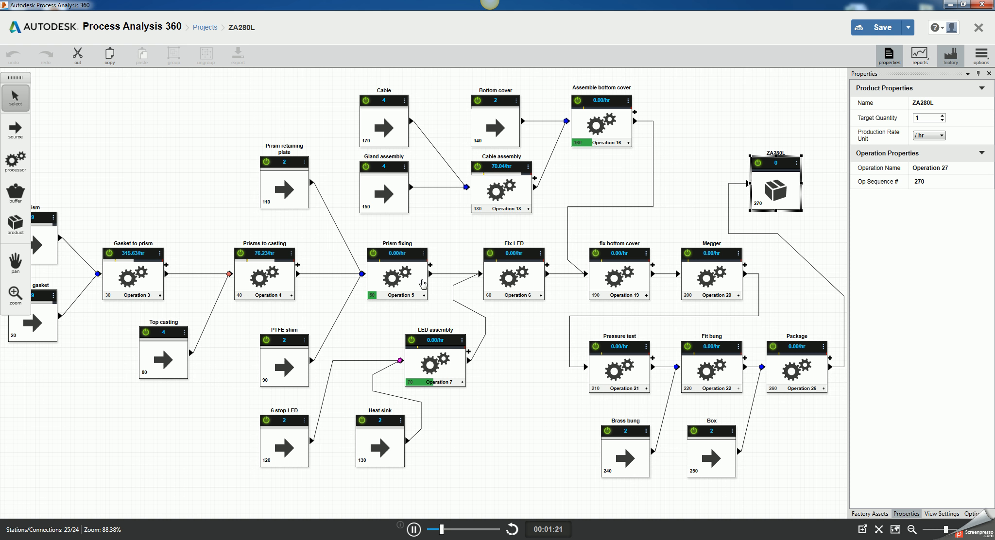
pyautogui.click(417, 281)
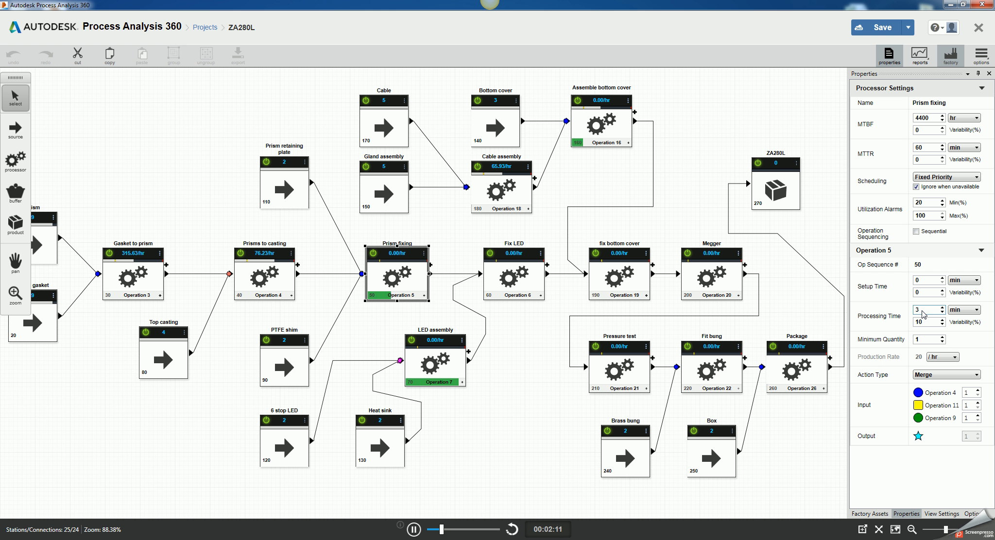
pyautogui.click(413, 529)
pyautogui.doubleClick(927, 309)
pyautogui.click(962, 312)
pyautogui.click(955, 319)
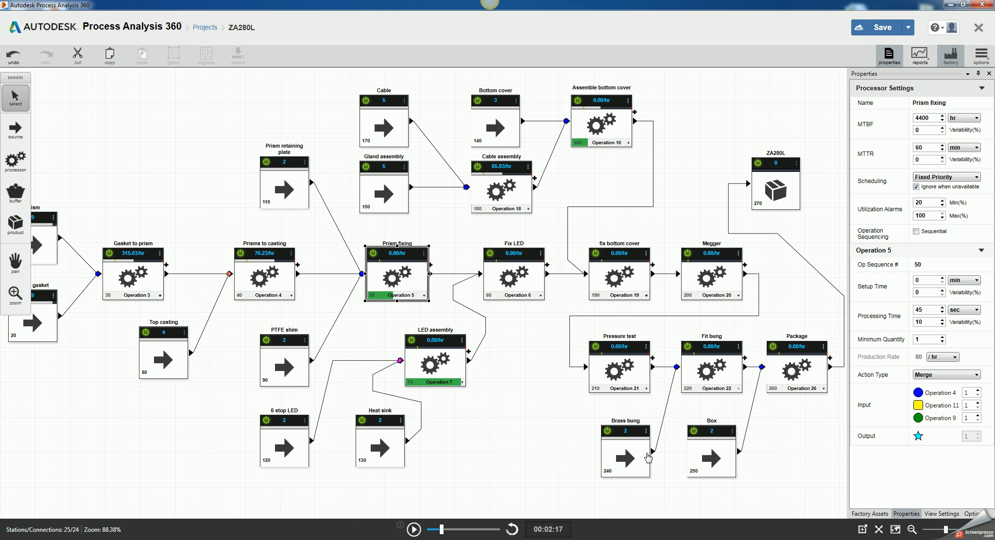
# Step: Reset the simulation and rerun it from the beginning at maximum speed
pyautogui.click(513, 530)
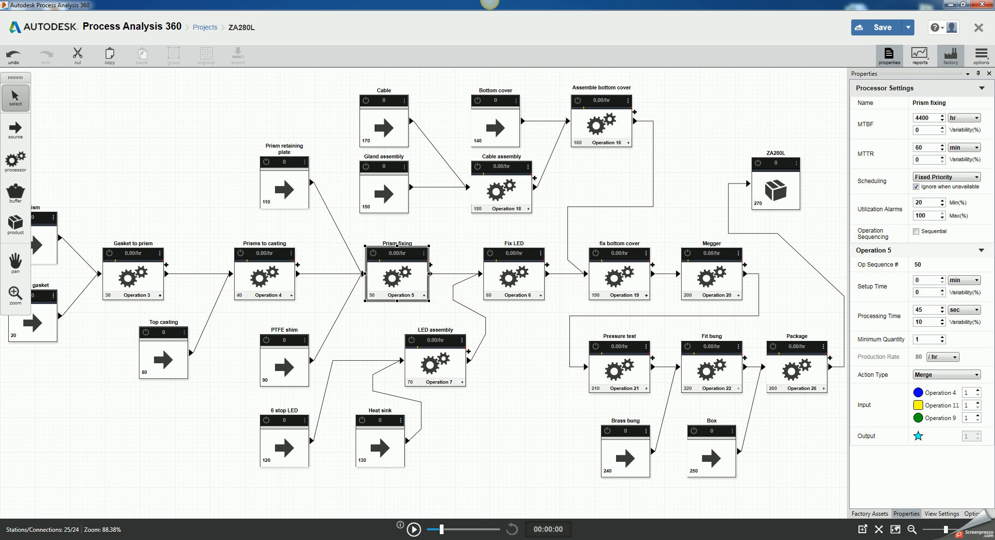
pyautogui.click(420, 528)
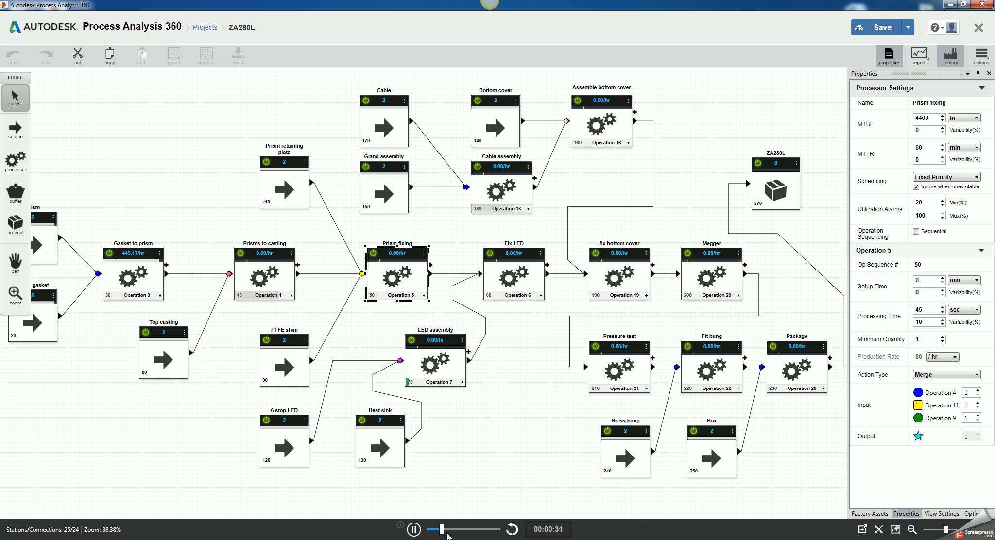
pyautogui.moveTo(442, 530); pyautogui.dragTo(501, 532)
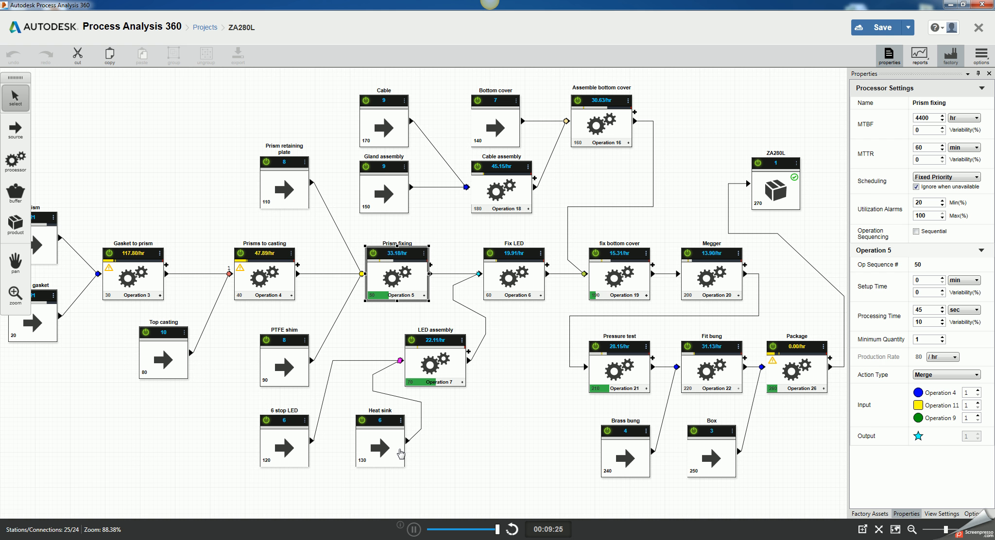
# Step: Review the transportation time settings of the Megger to Pressure test, Package to ZA280L and Box to Package connections
pyautogui.click(609, 317)
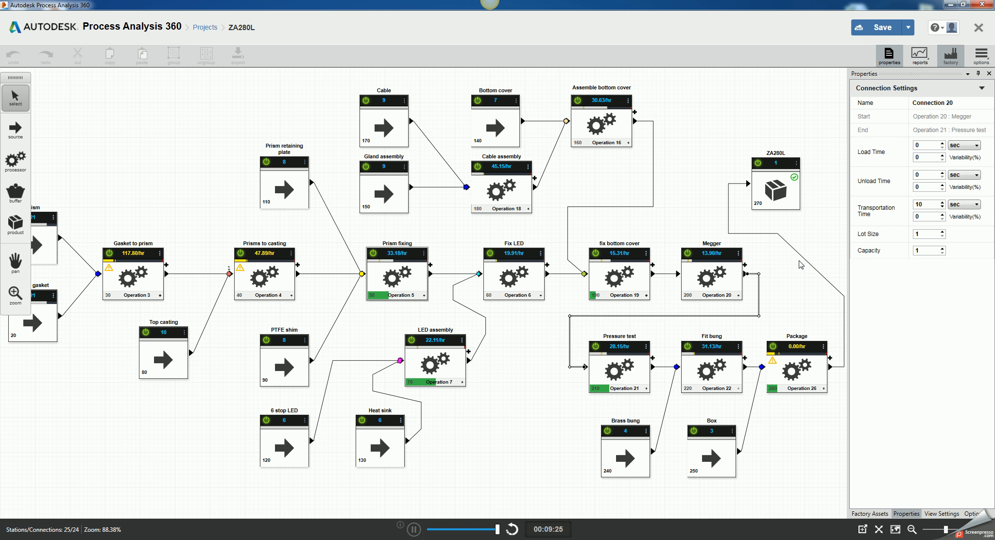
pyautogui.click(923, 205)
pyautogui.click(781, 237)
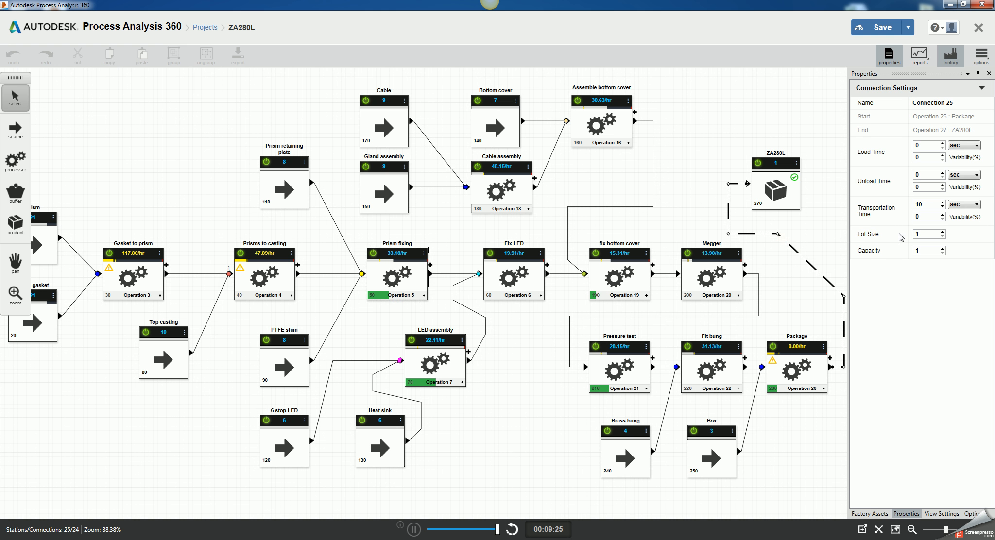
pyautogui.click(755, 398)
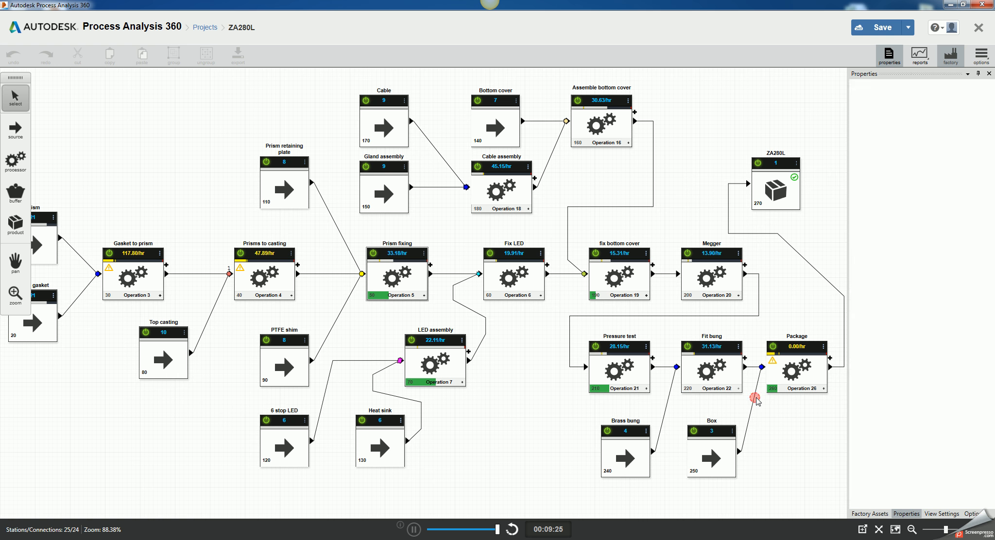
pyautogui.click(664, 419)
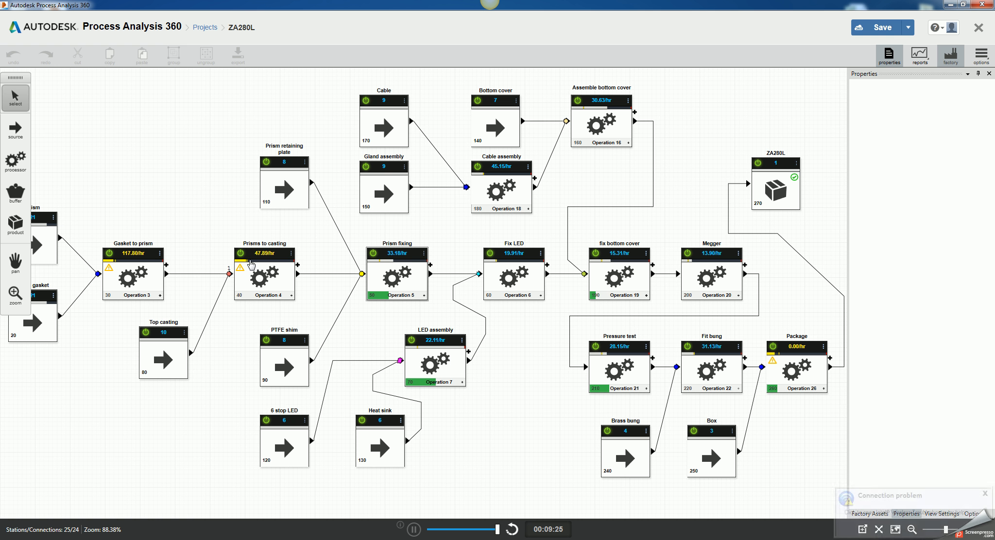
pyautogui.moveTo(239, 271)
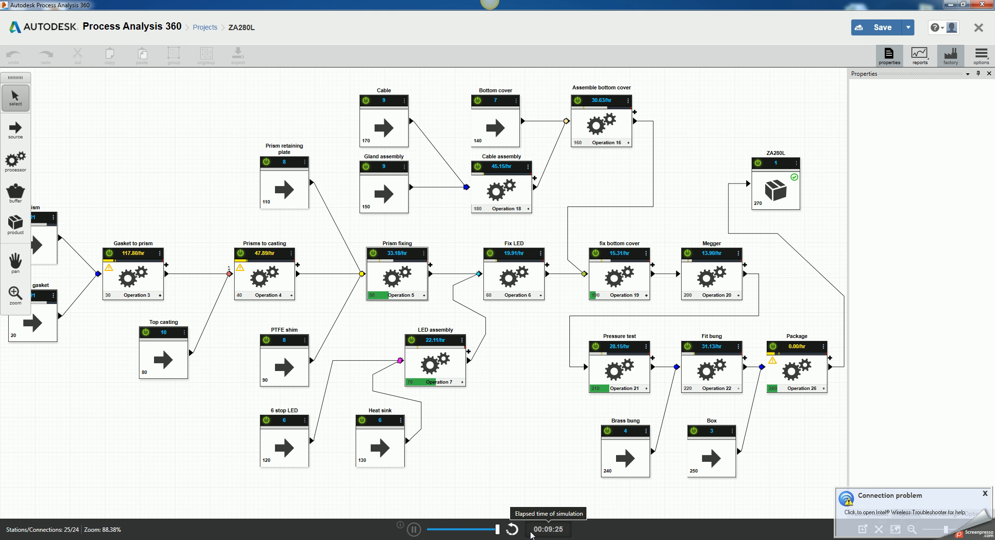
# Step: Dismiss the wireless connection notification and save the ZA280L project
pyautogui.click(985, 493)
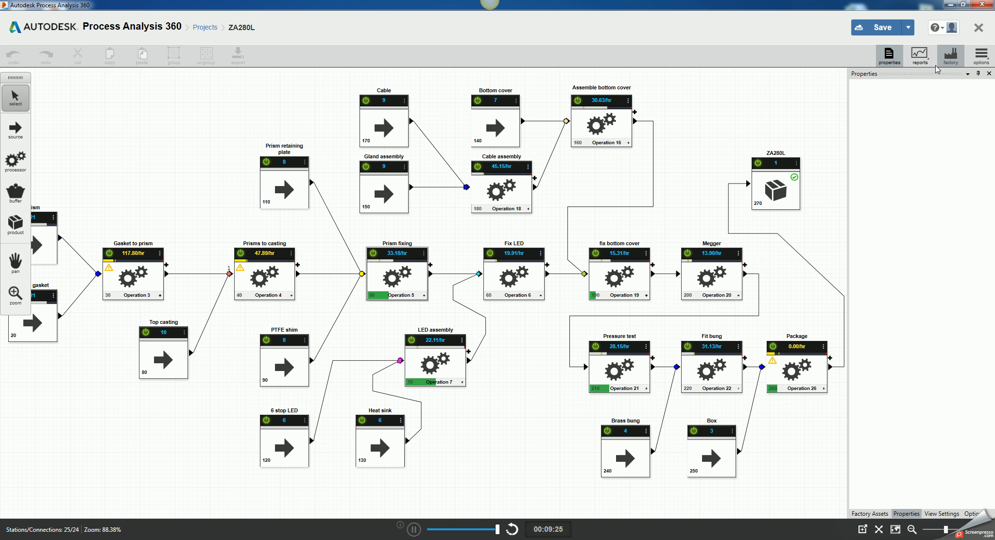
pyautogui.click(883, 28)
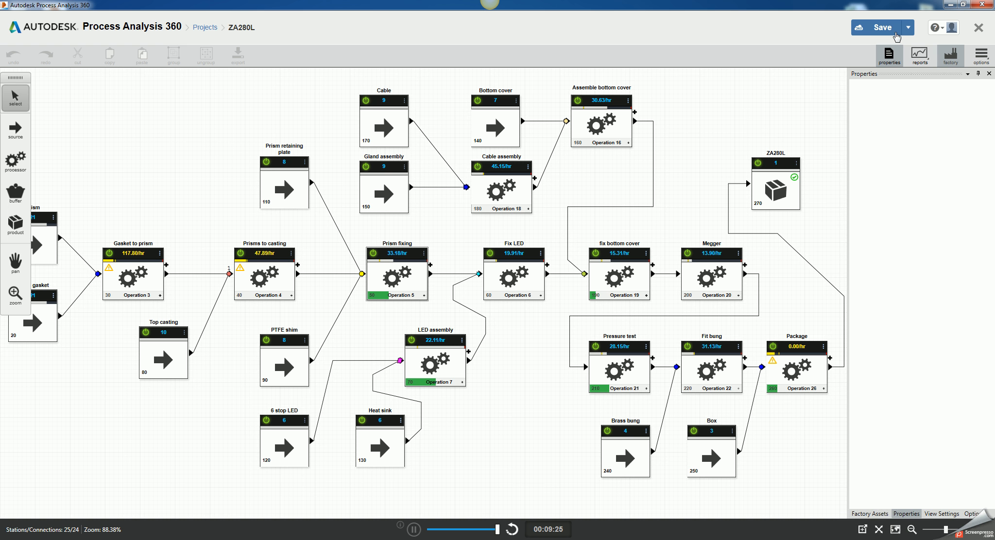